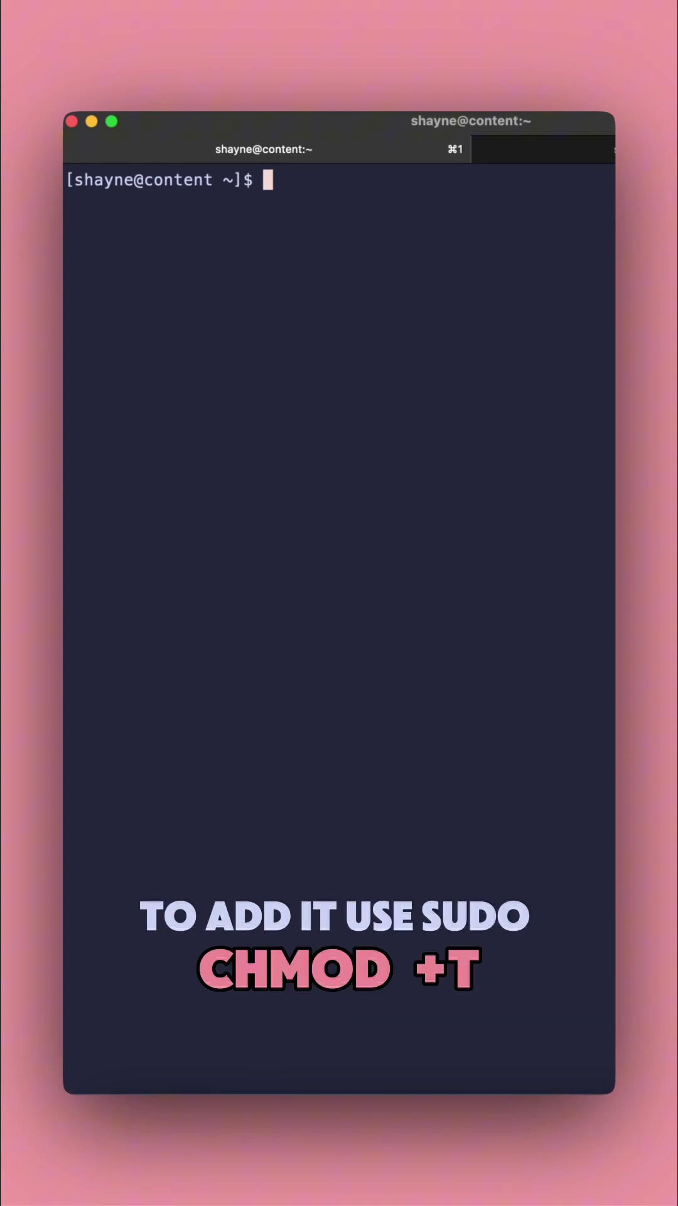
text(sudo chmod +)
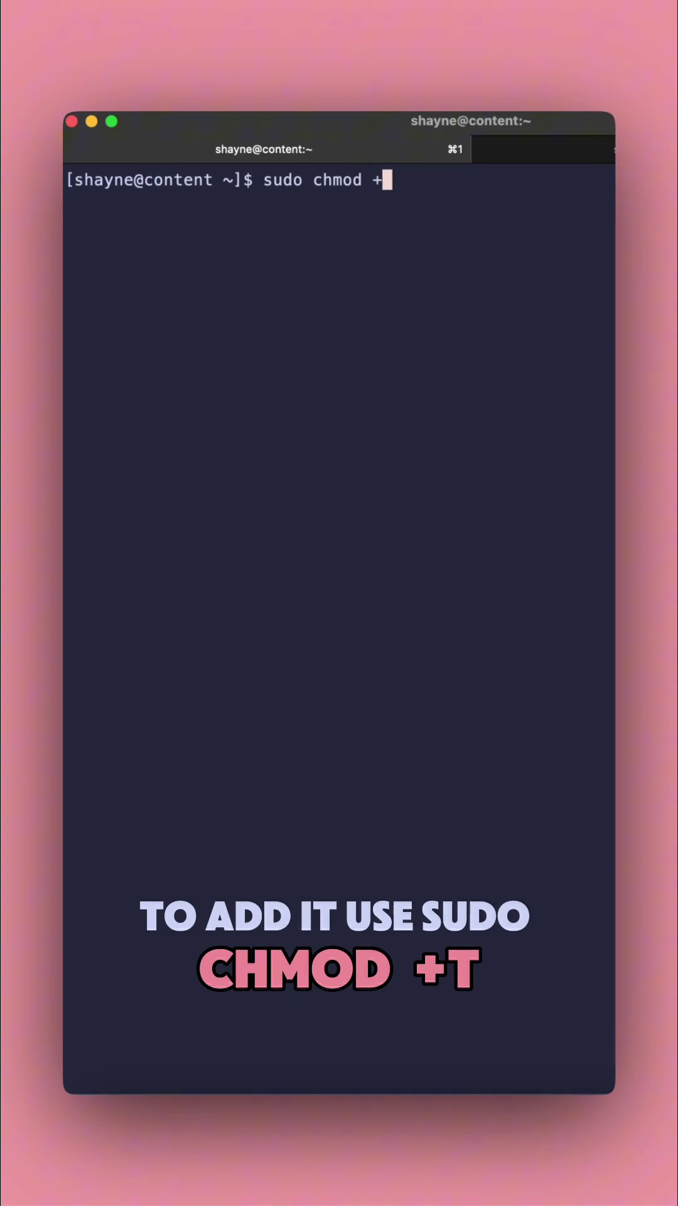
text(t shared/)
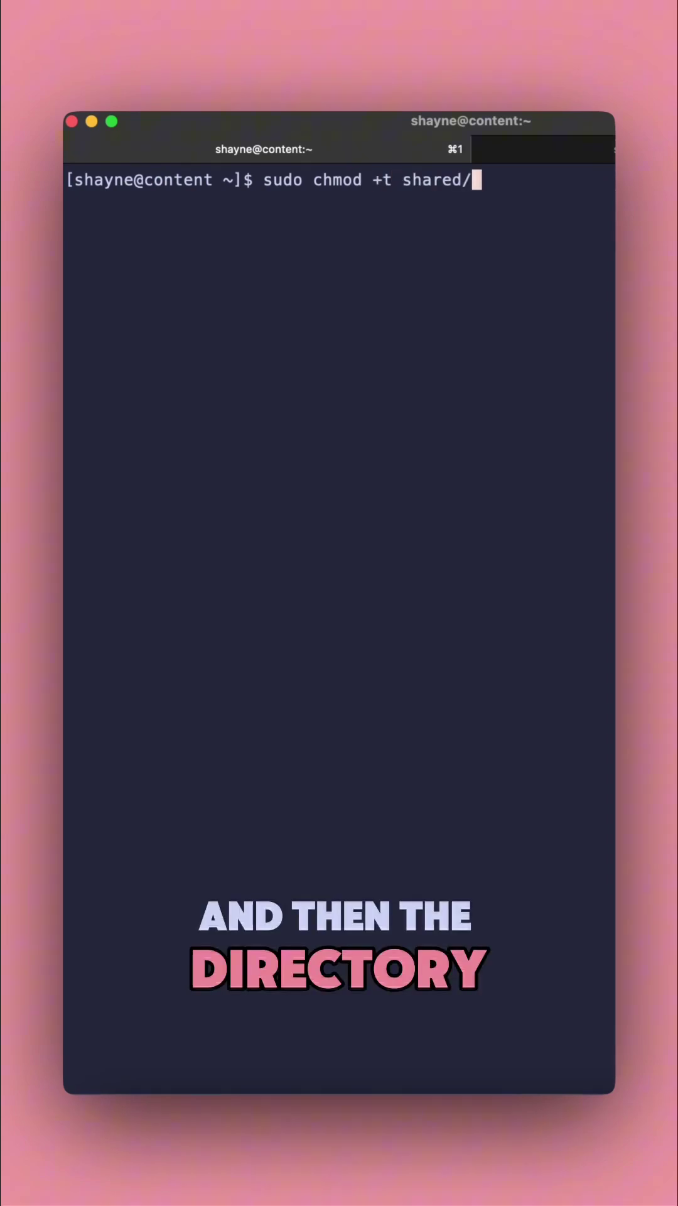
Step: Run 'sudo chmod +t shared/' to apply the sticky bit to shared/
key(Return)
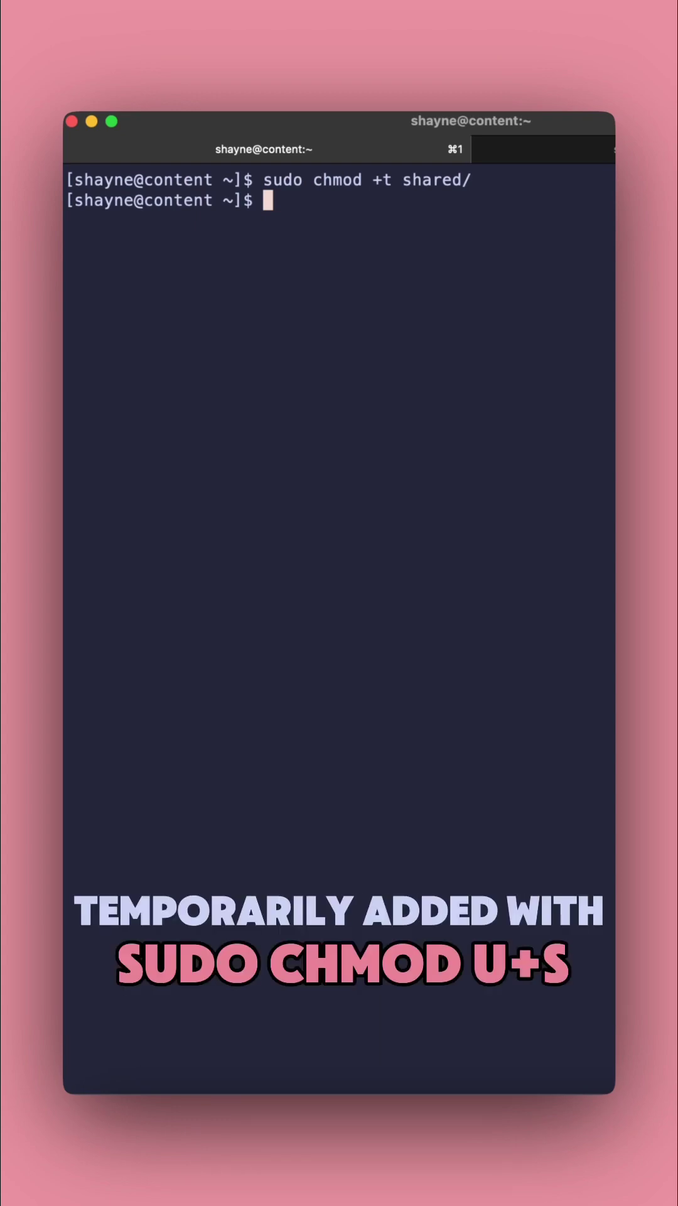
text(sudo)
text( chmod u+)
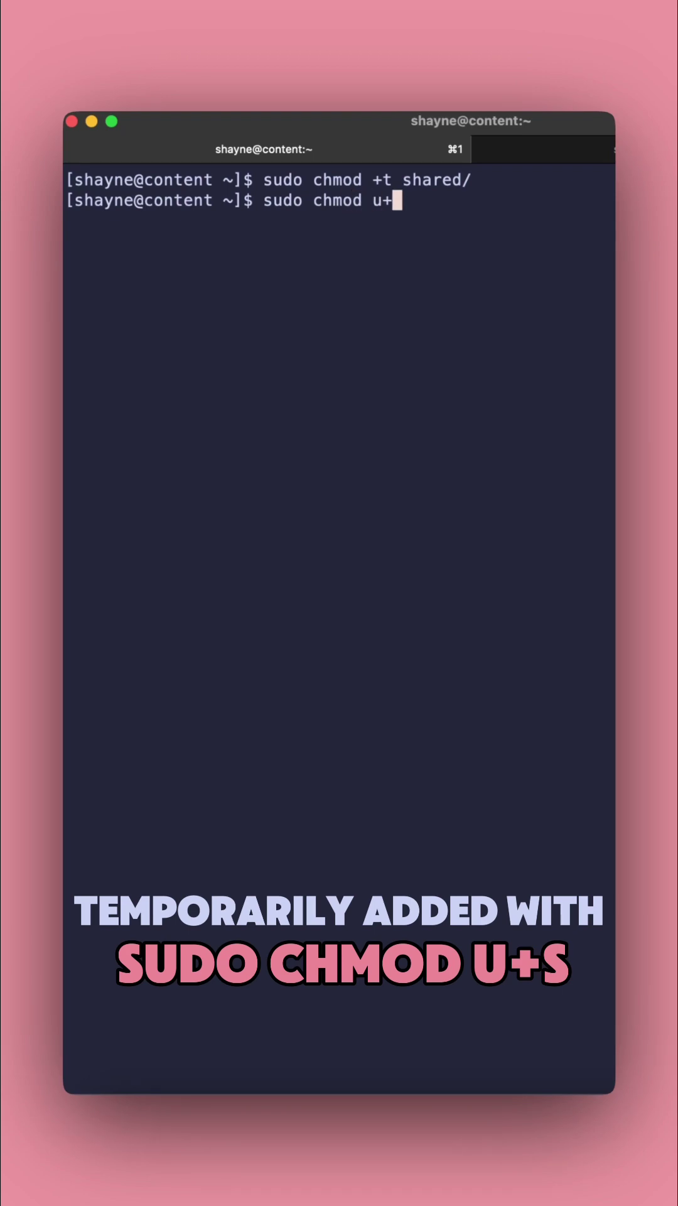
text(s script.sh)
Step: Run 'sudo chmod u+s script.sh' to set the SUID bit on script.sh
key(Return)
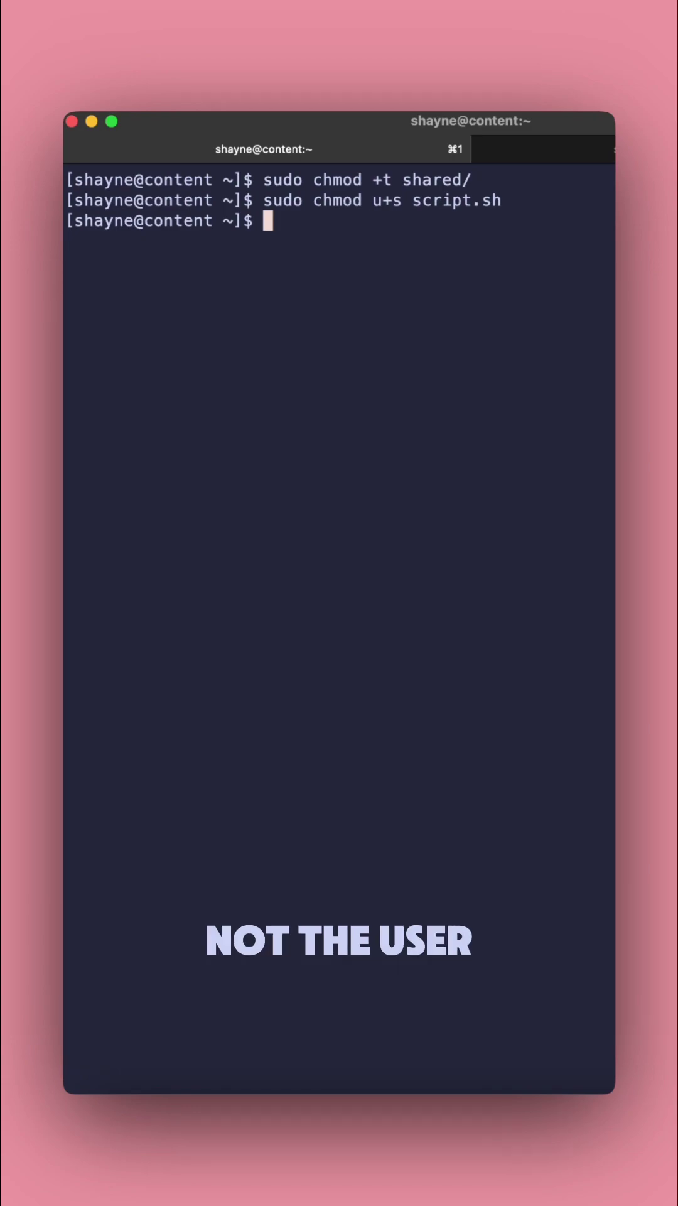
text(su)
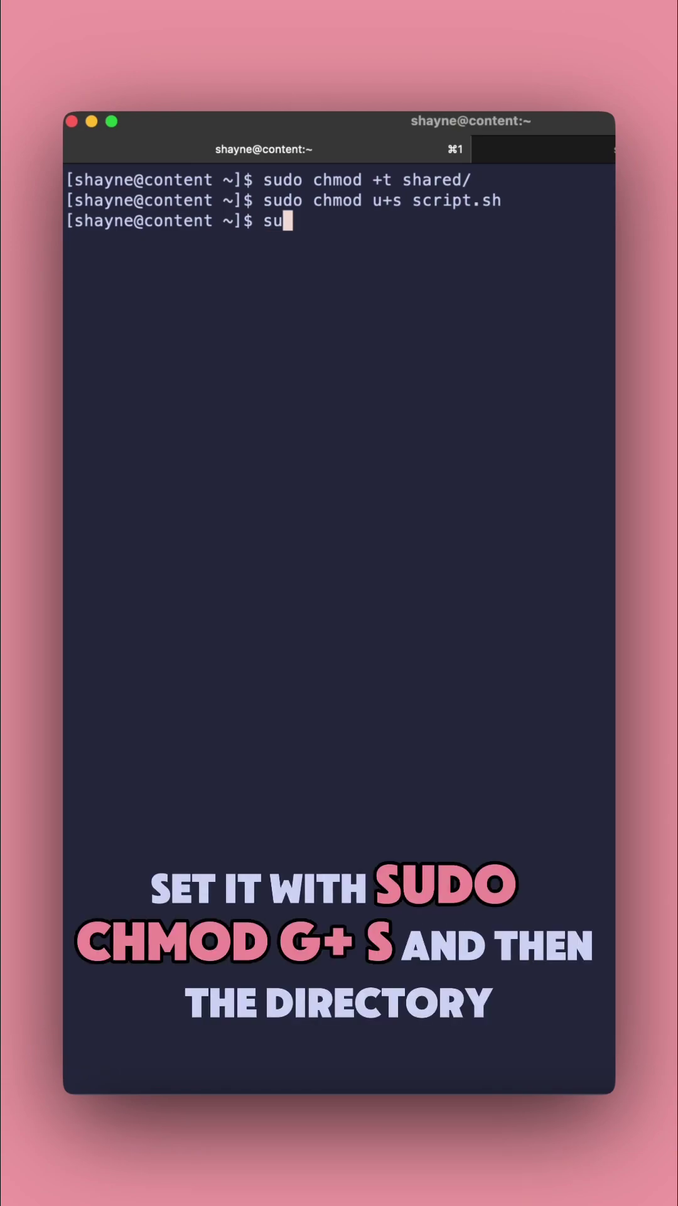
text(do chmod g)
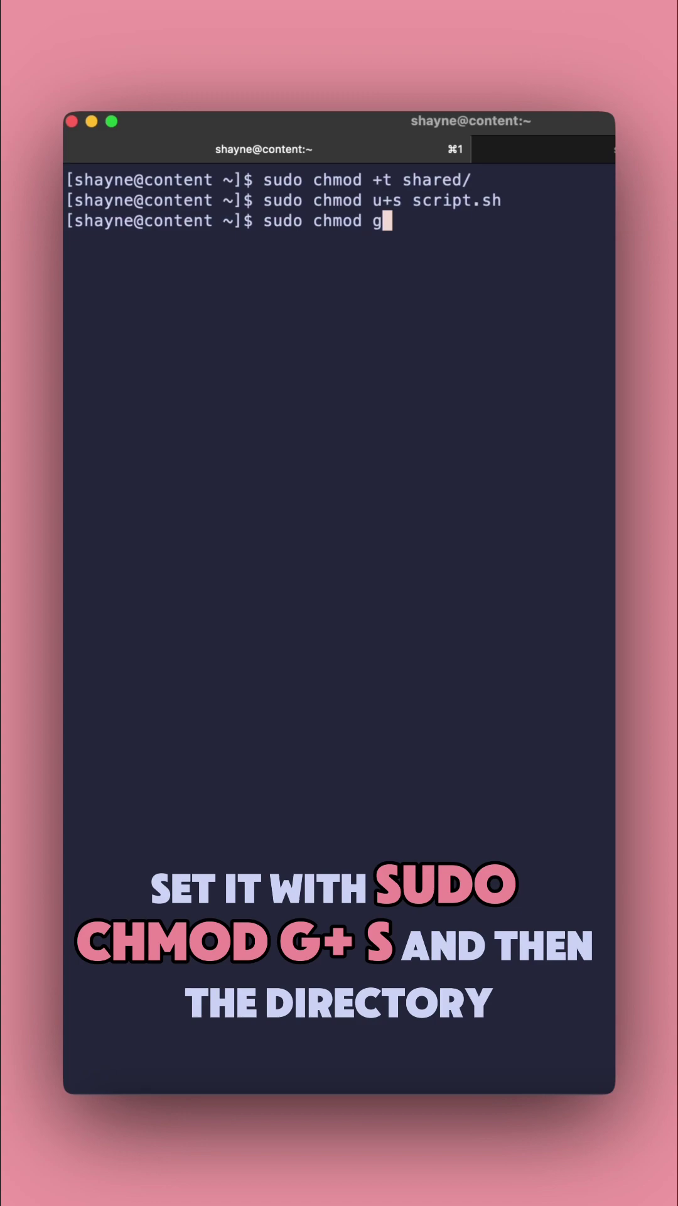
text(+s dir)
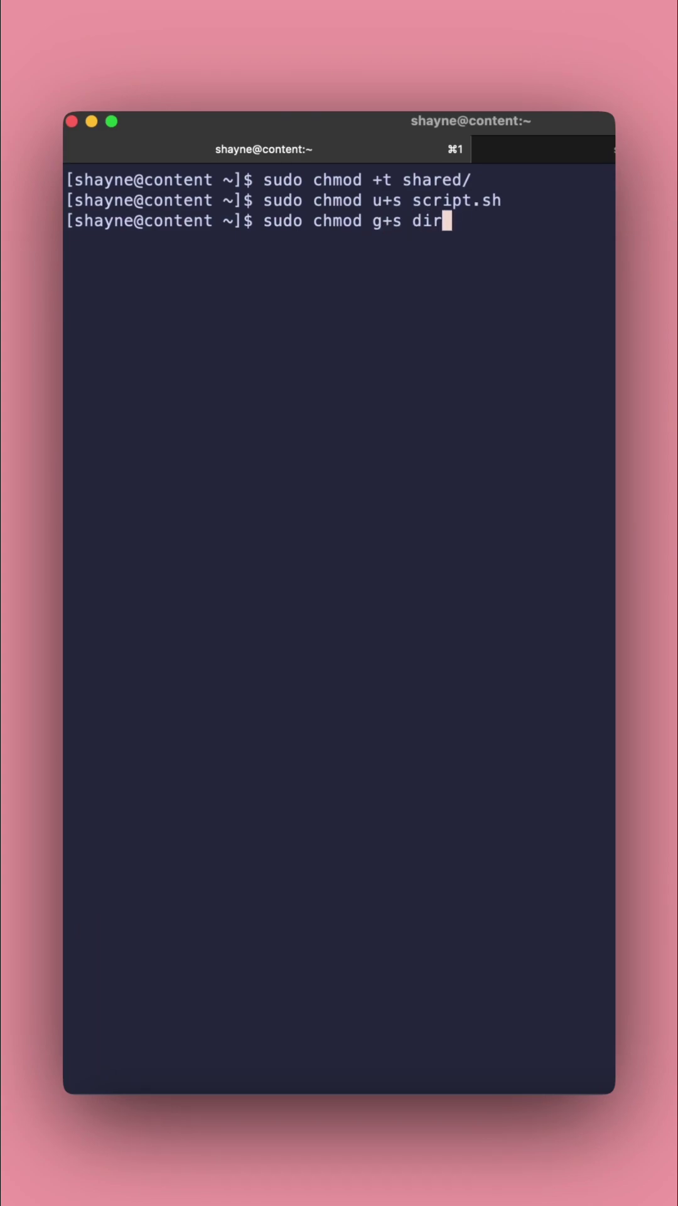